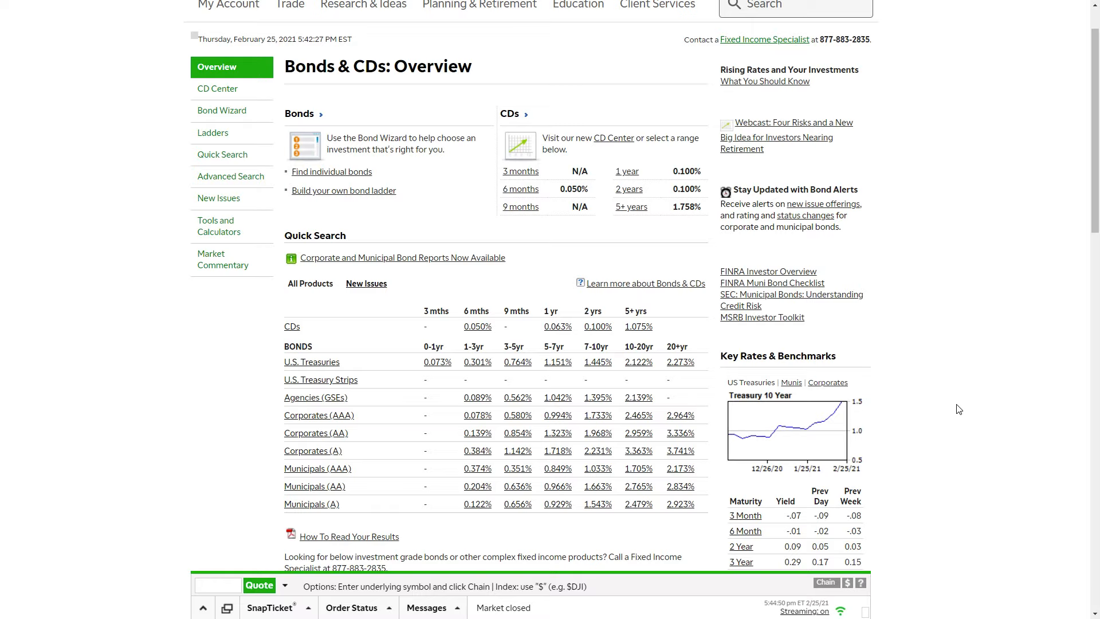
pyautogui.scroll(-3, 220, 397)
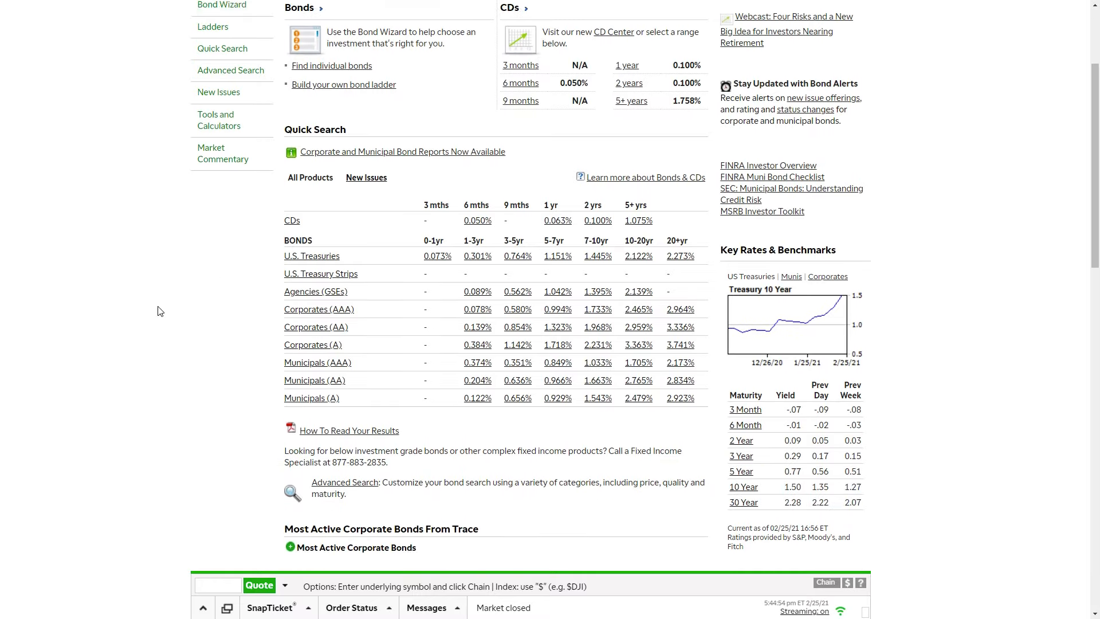
pyautogui.scroll(4, 160, 313)
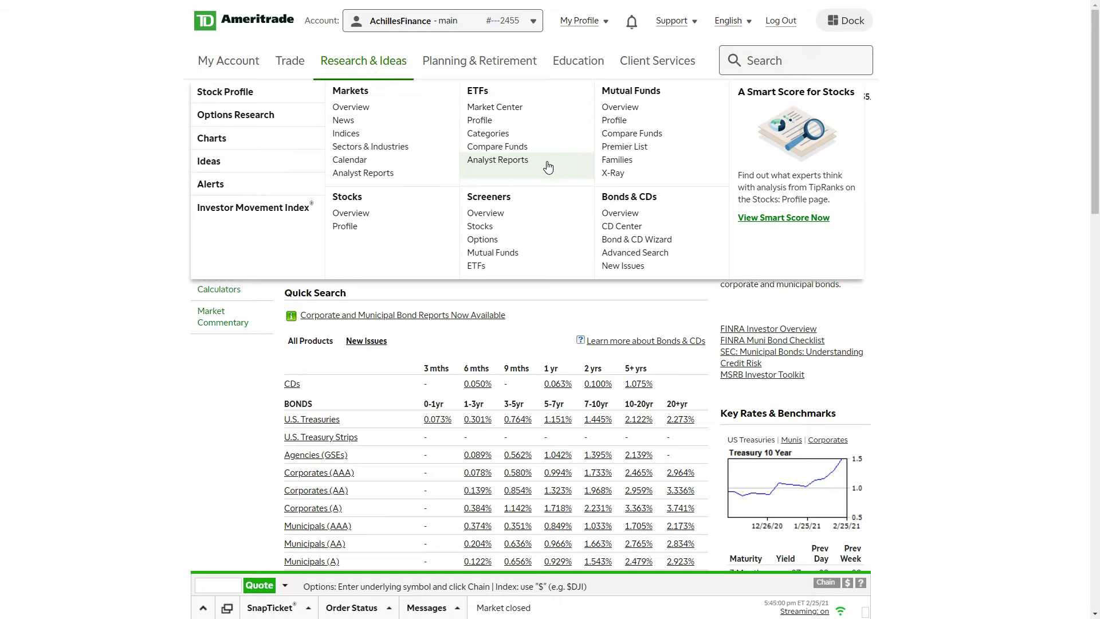
# - Reload the Bonds & CDs Overview with the quick-search yield table for CDs and bonds
pyautogui.click(633, 220)
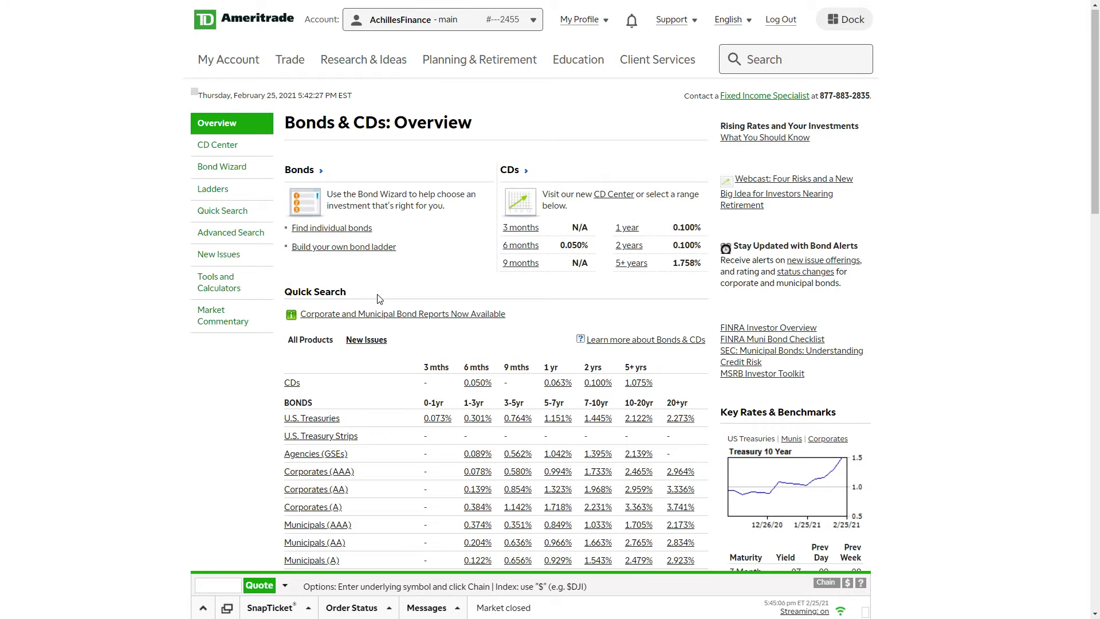
pyautogui.scroll(-2, 378, 298)
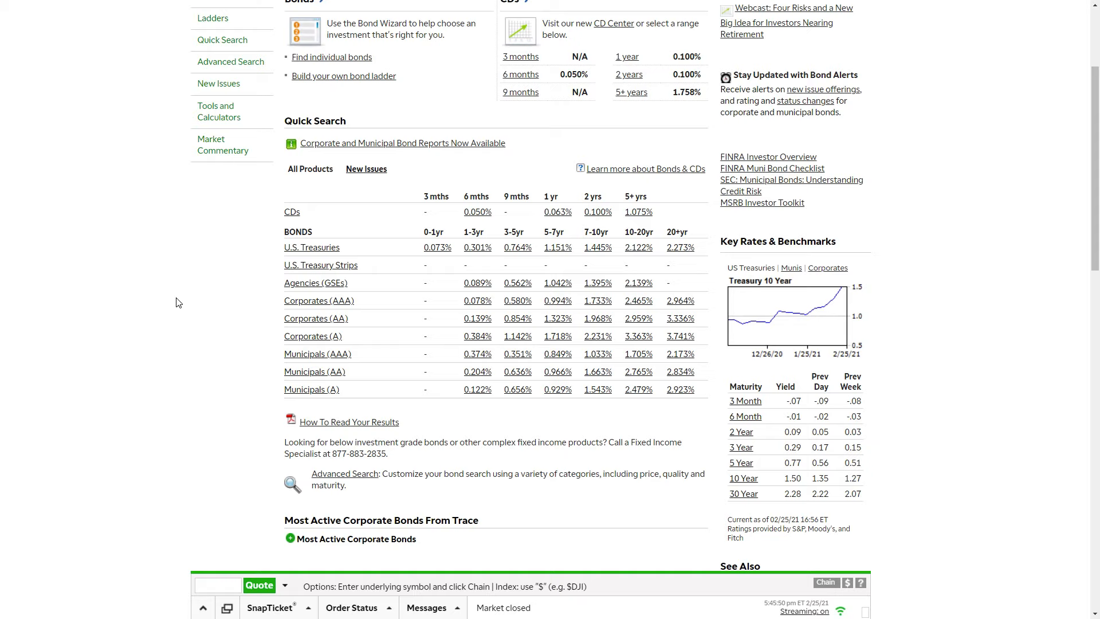
pyautogui.scroll(1, 154, 304)
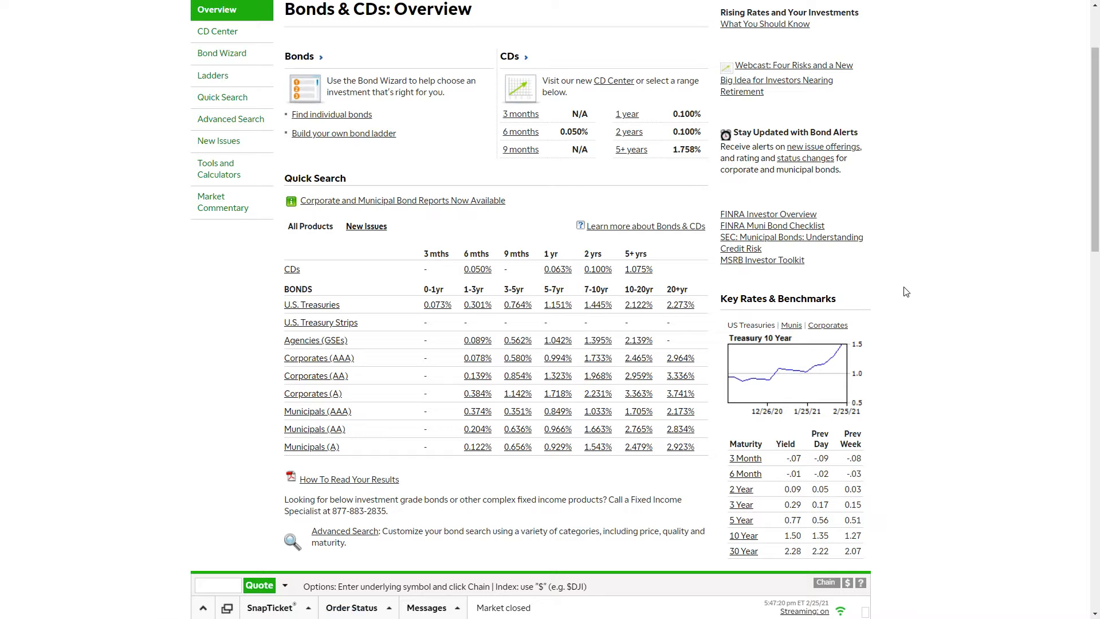
pyautogui.scroll(1, 905, 292)
# - Look up ticker SPY and bring up its detailed price chart
pyautogui.click(824, 7)
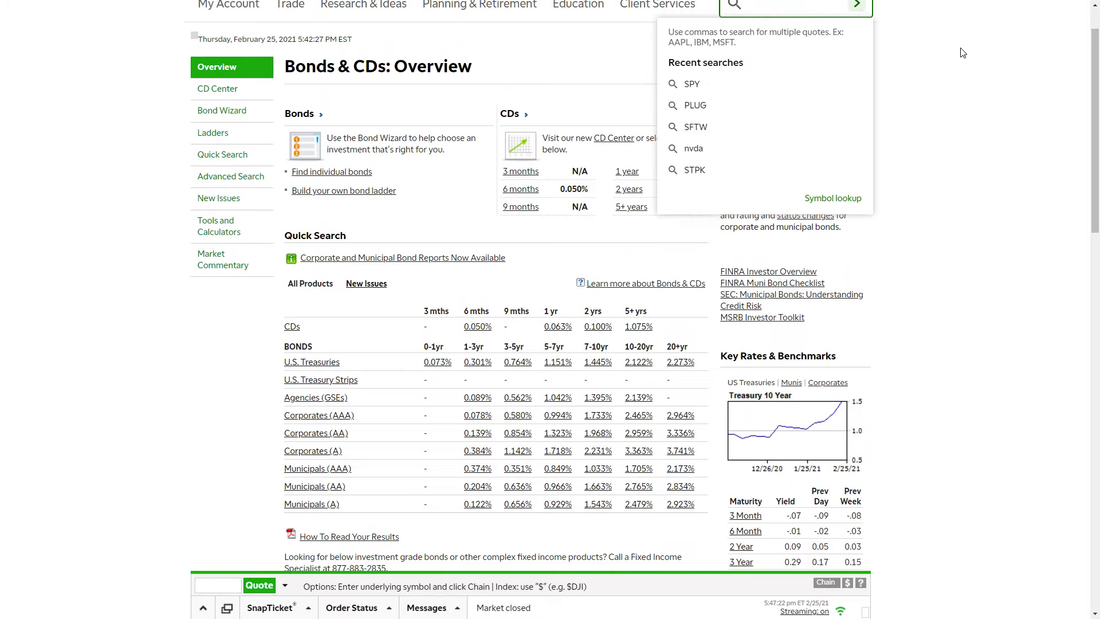
pyautogui.write('SPY')
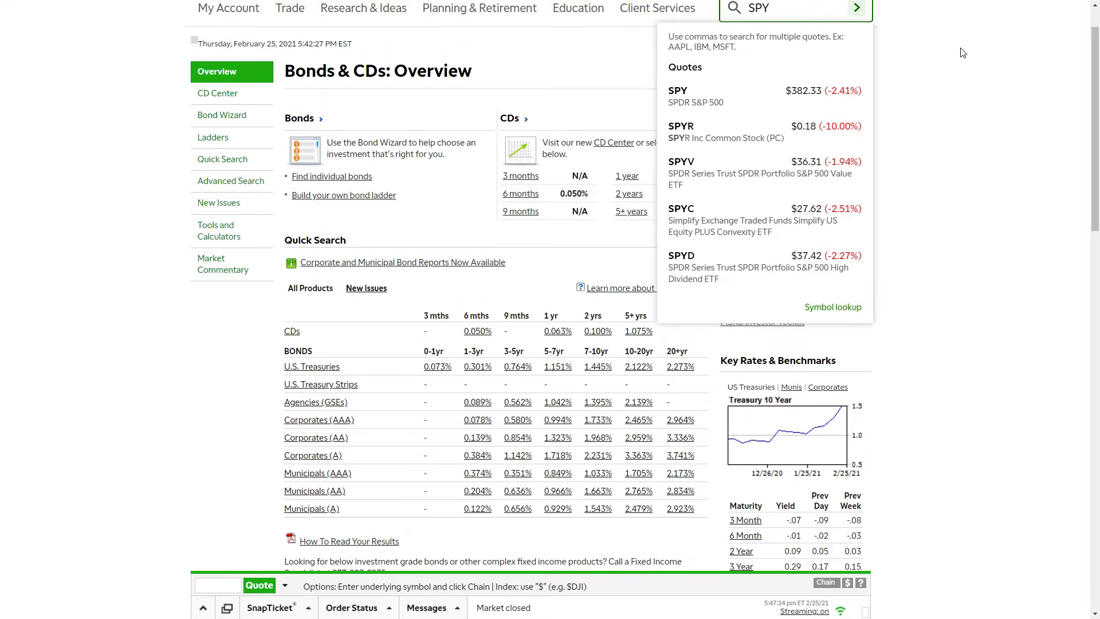
pyautogui.click(700, 101)
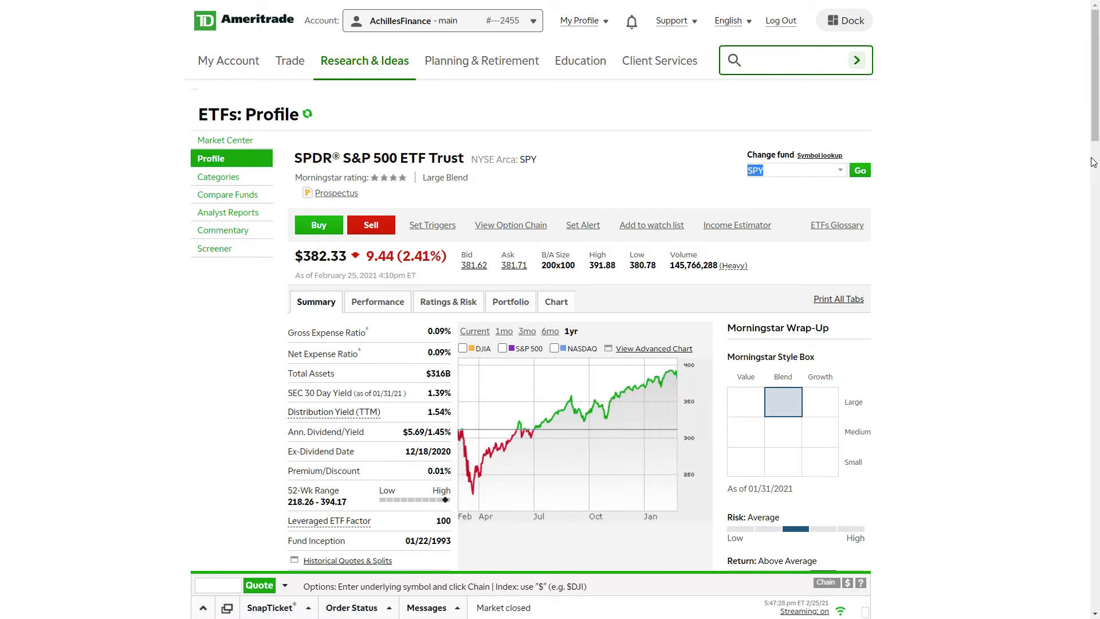
pyautogui.scroll(-1, 1081, 172)
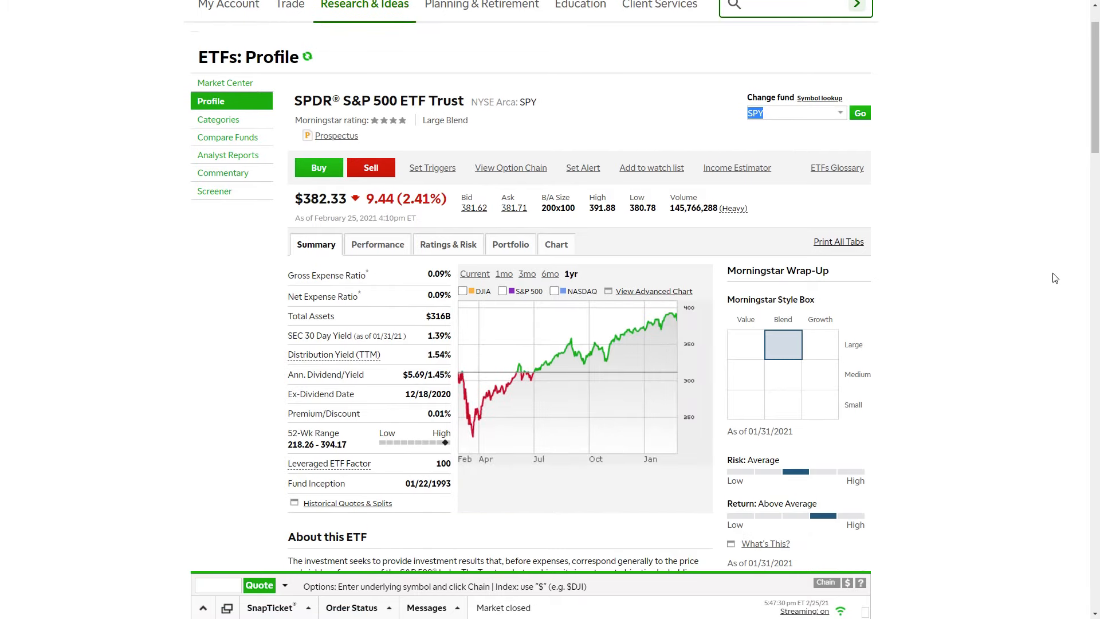
pyautogui.scroll(-1, 1055, 277)
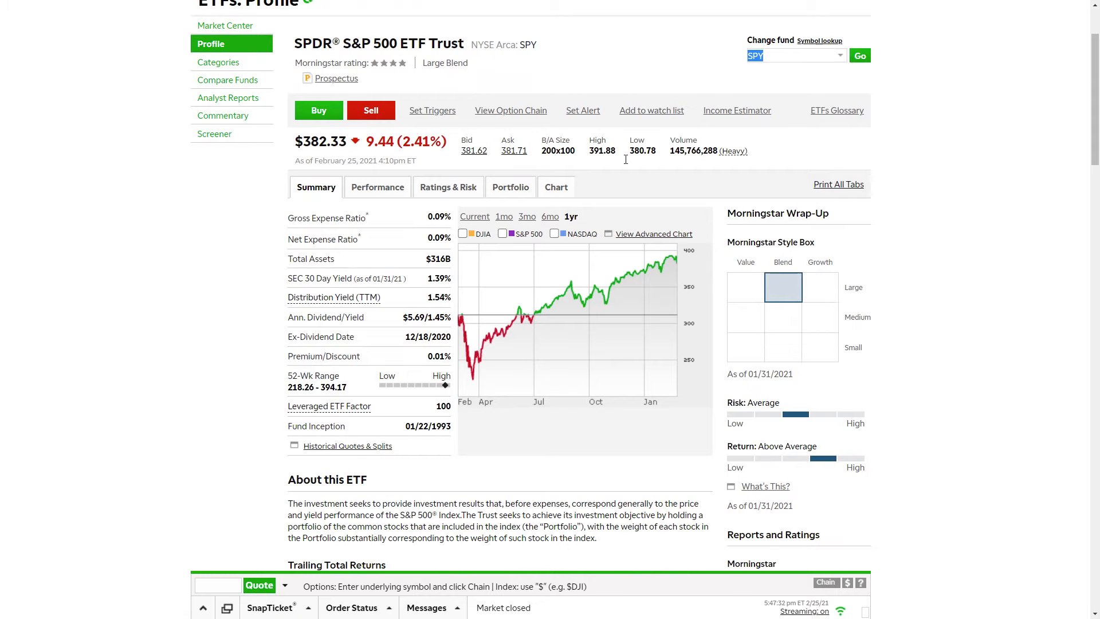
pyautogui.click(549, 189)
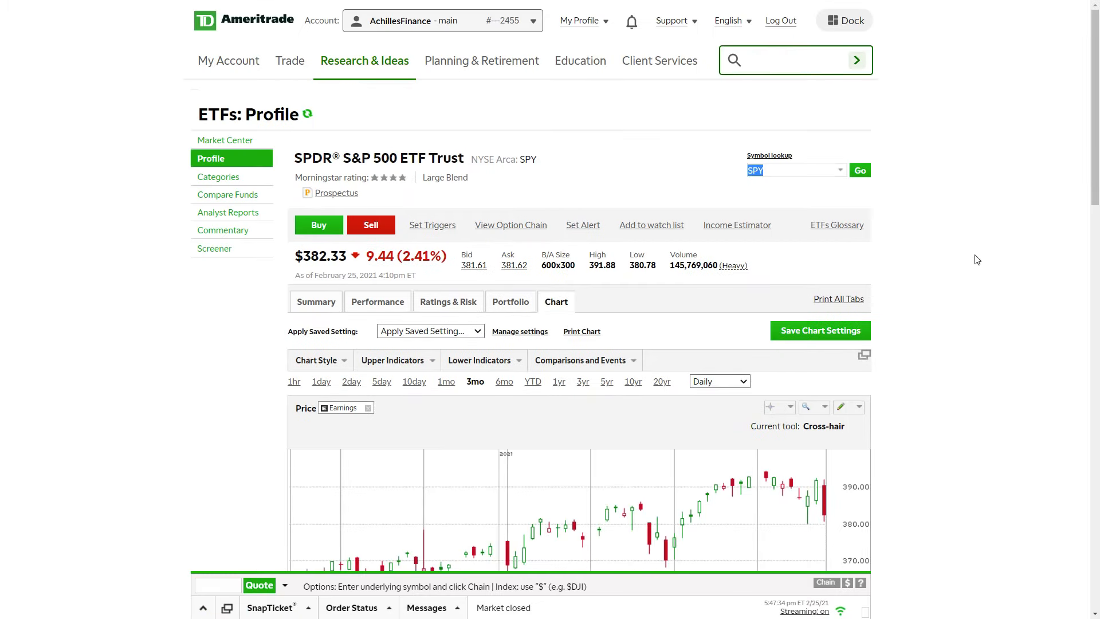
pyautogui.scroll(-1, 974, 262)
pyautogui.scroll(-1, 974, 263)
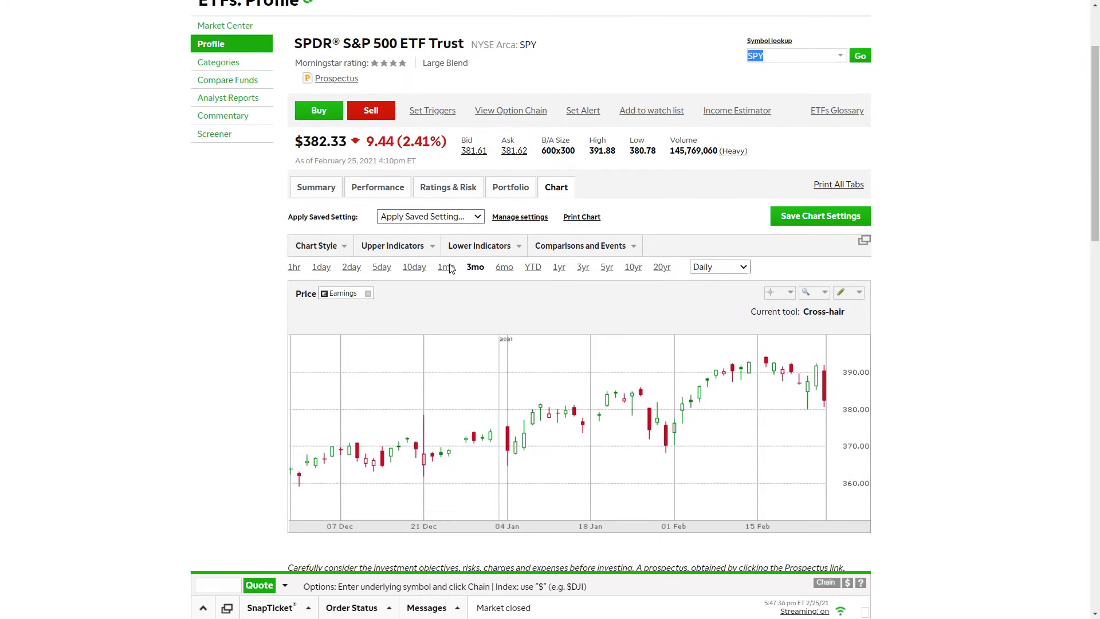
# - Check SPY's five- and ten-day charts, then return to its summary with expense ratio and yield
pyautogui.click(383, 268)
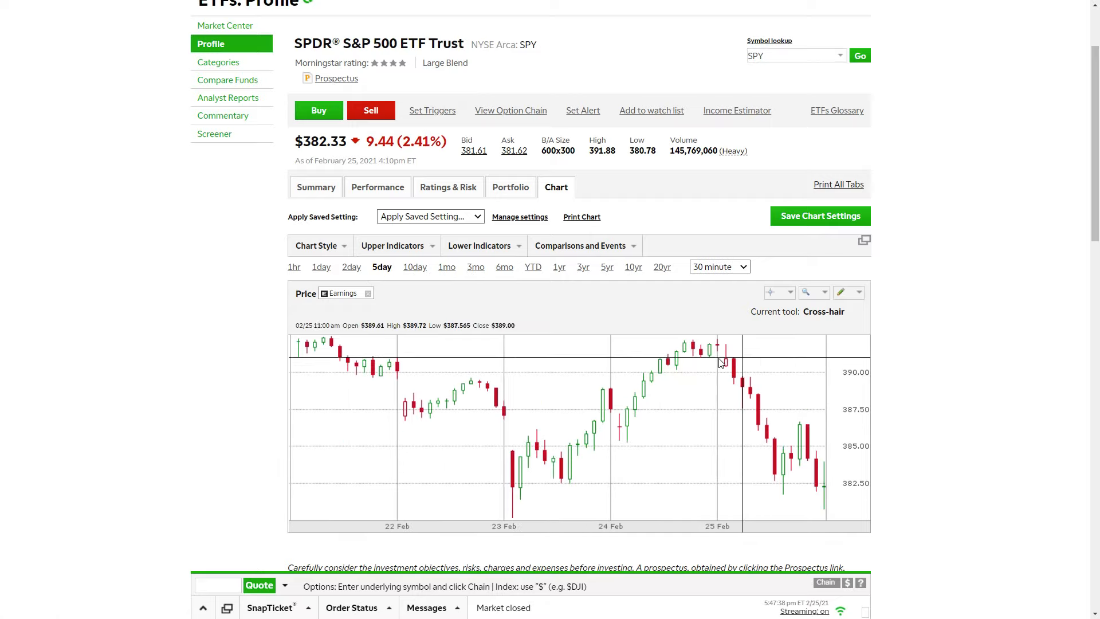
pyautogui.click(415, 268)
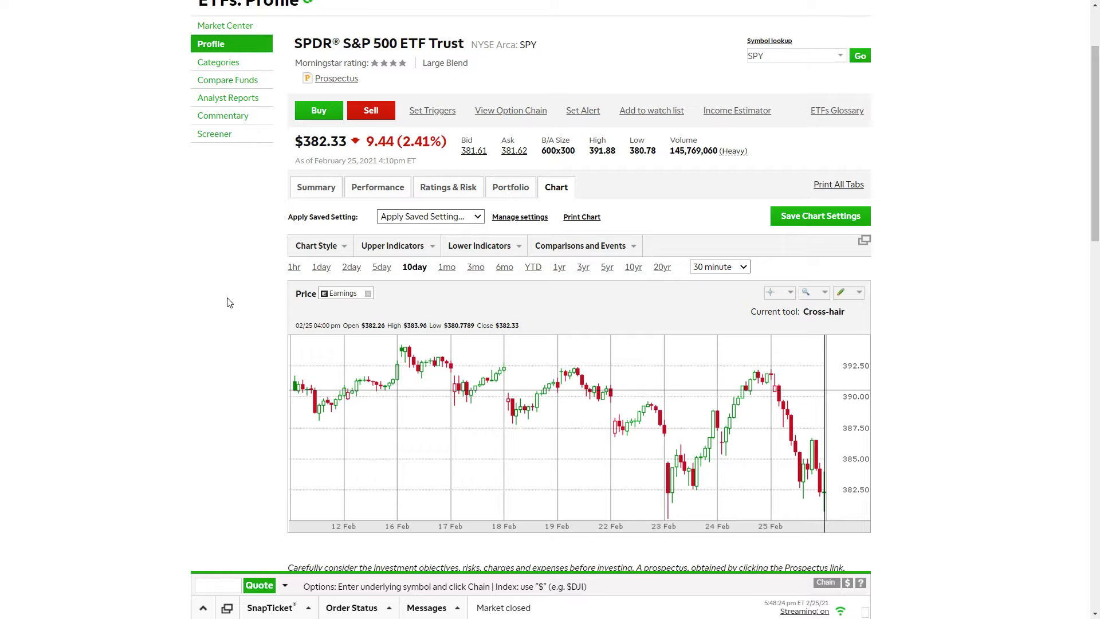
pyautogui.click(310, 196)
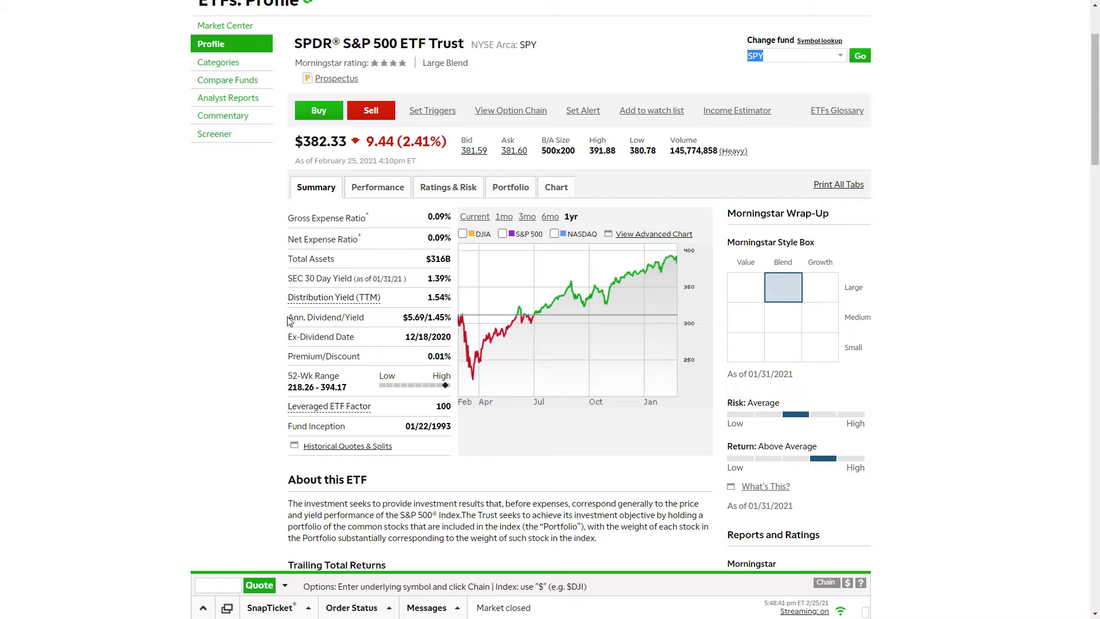
pyautogui.moveTo(288, 318); pyautogui.dragTo(360, 319)
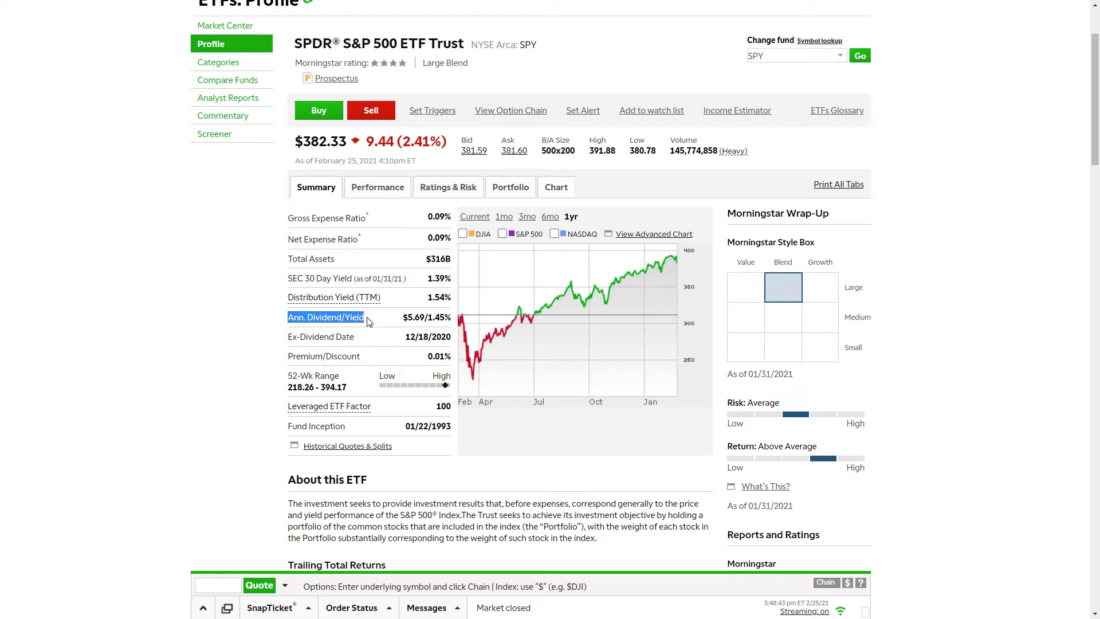
pyautogui.moveTo(426, 319); pyautogui.dragTo(439, 324)
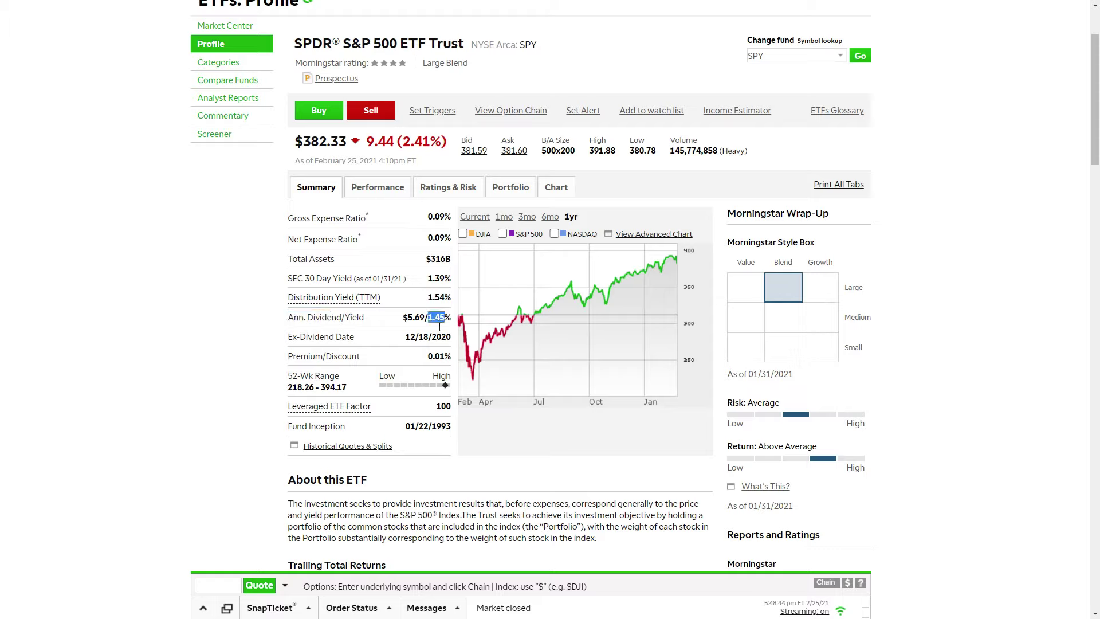
pyautogui.click(201, 381)
pyautogui.scroll(-1, 255, 354)
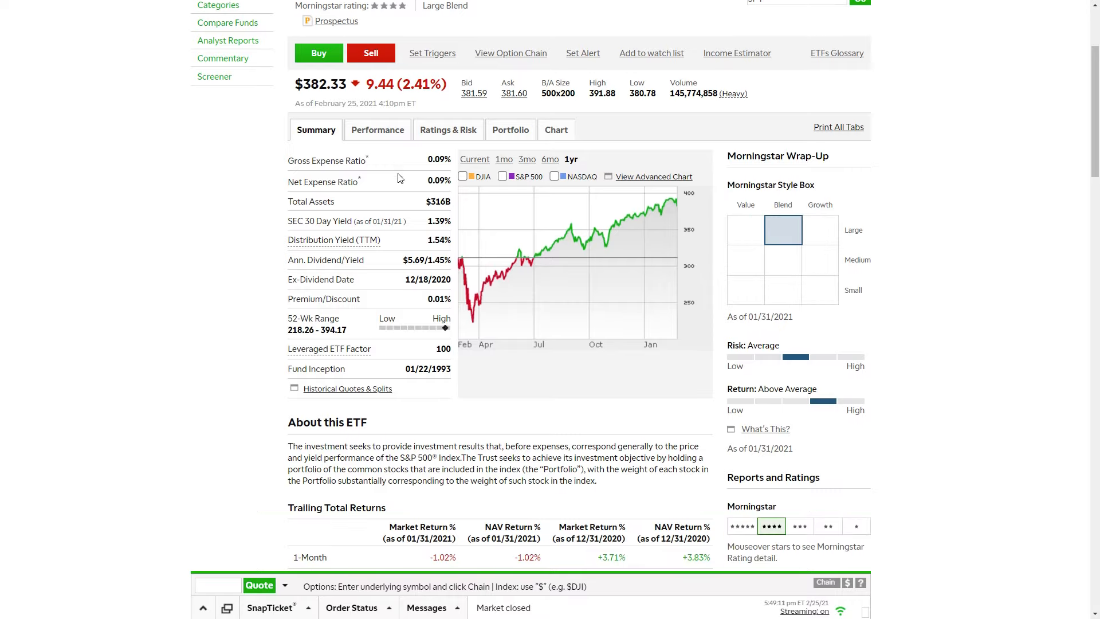
# - Show SPY's chart over three years of weekly price history
pyautogui.click(555, 132)
pyautogui.scroll(-2, 466, 258)
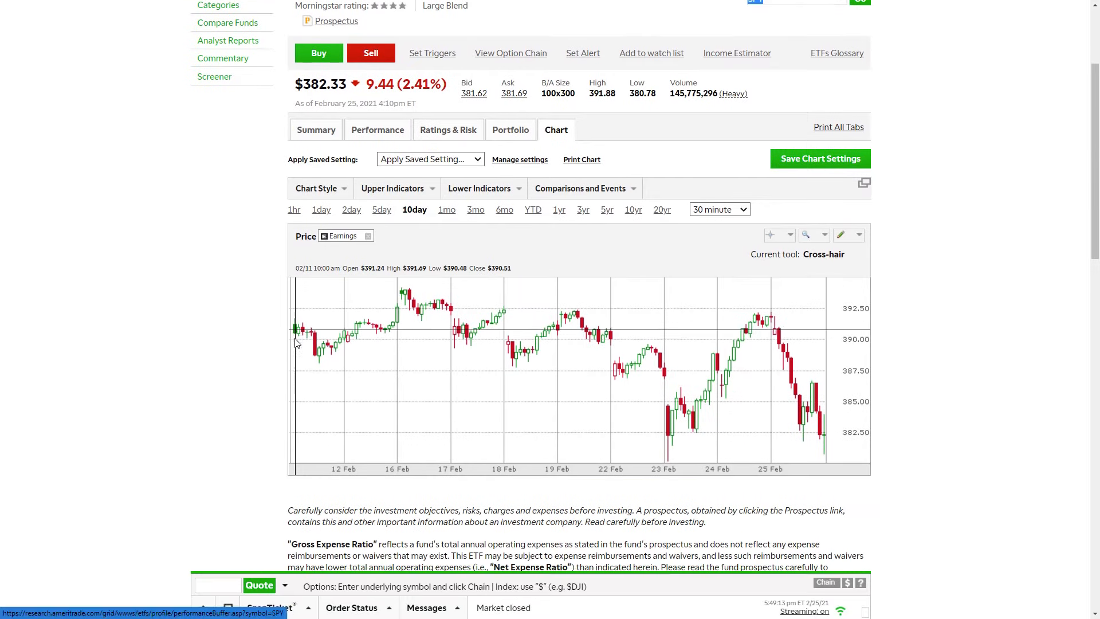
pyautogui.click(582, 209)
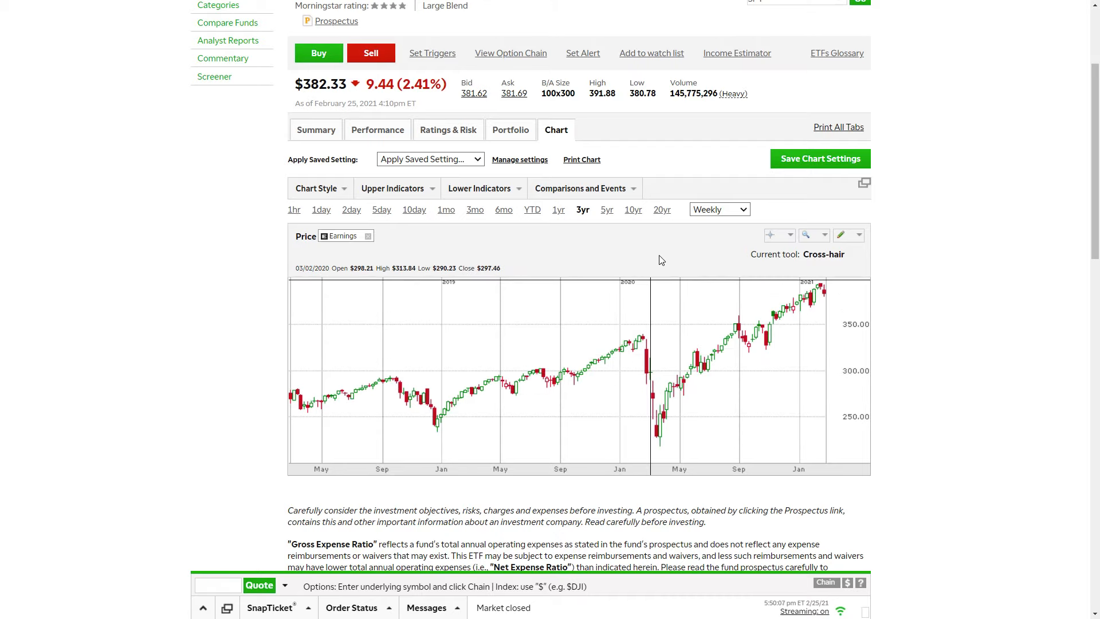
# - Widen SPY's chart to twenty years of monthly candles, 2002 through 2020
pyautogui.click(662, 210)
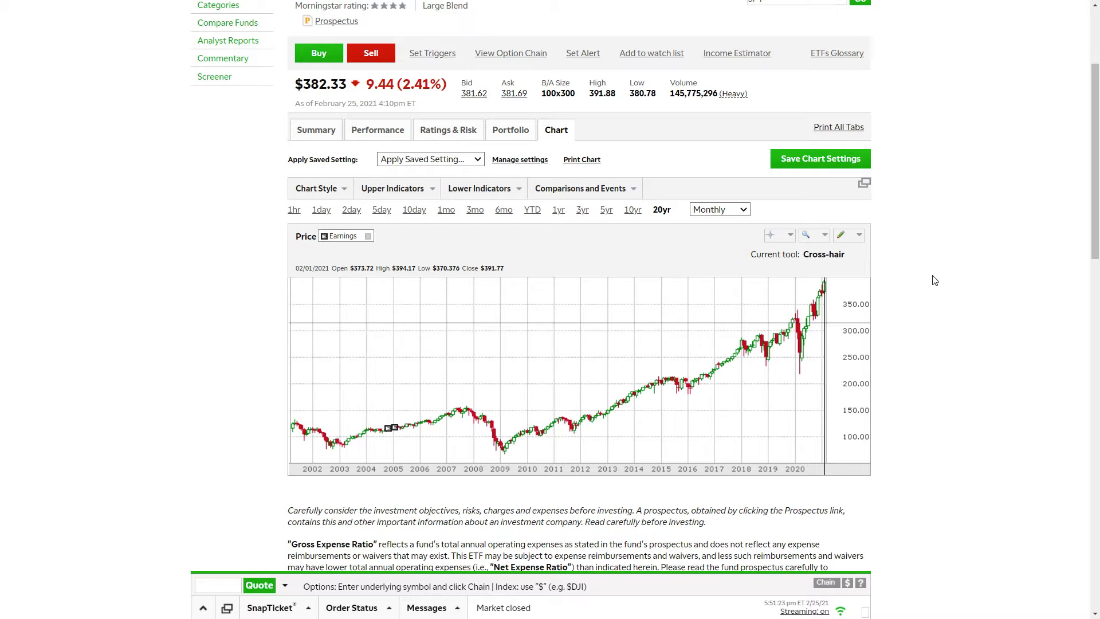
pyautogui.scroll(1, 934, 280)
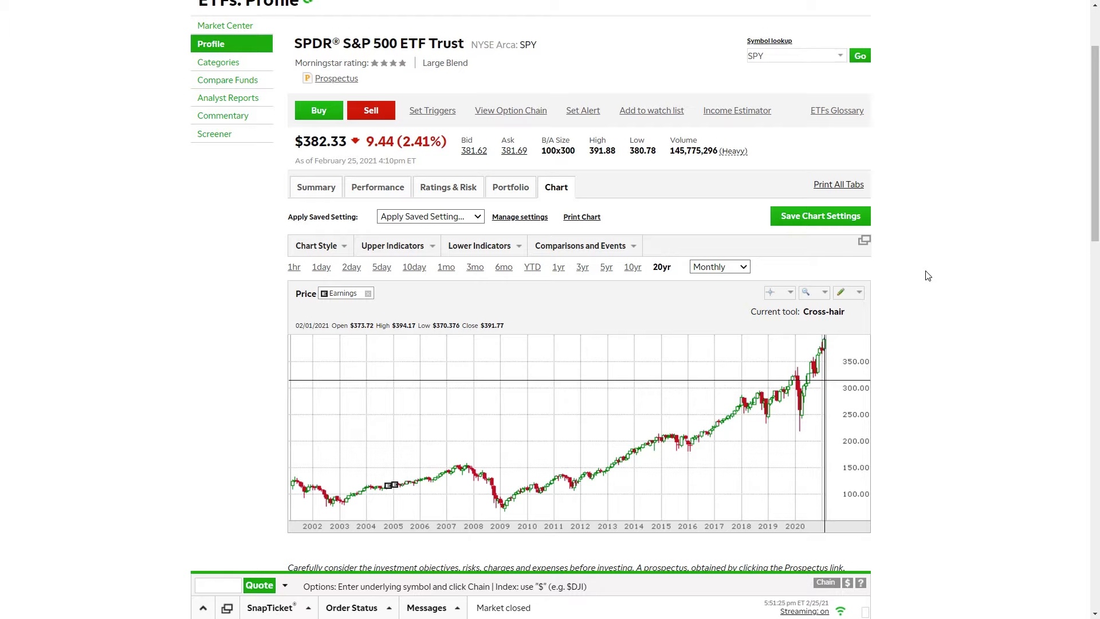
# - Look up TSLA and show Tesla's summary statistics such as market cap and P/E
pyautogui.click(755, 61)
pyautogui.write('TSL')
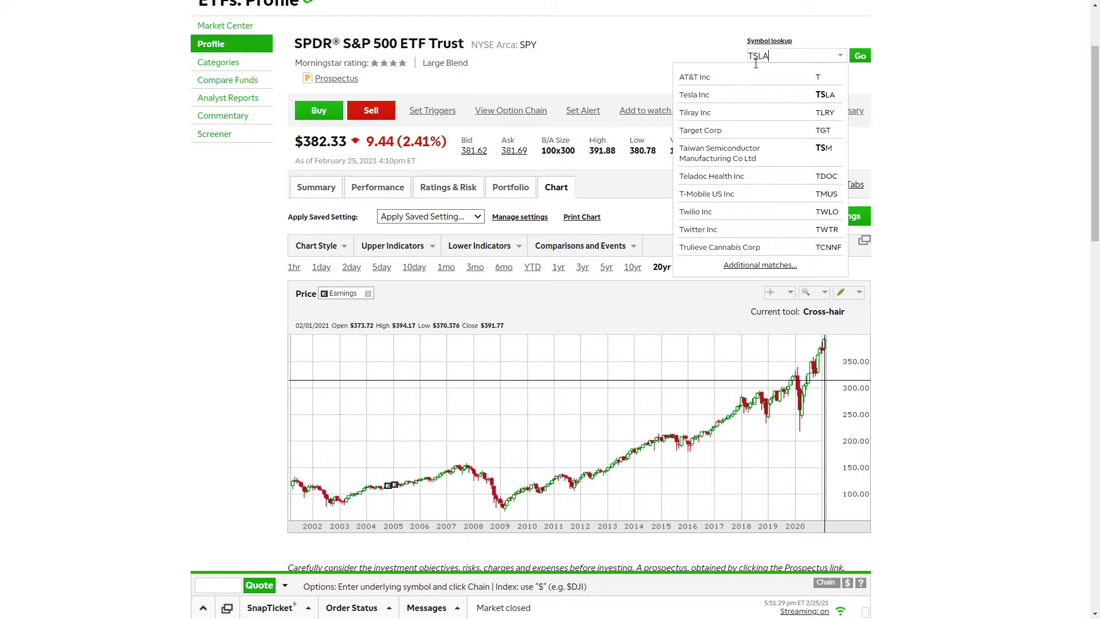
pyautogui.write('A')
pyautogui.click(740, 77)
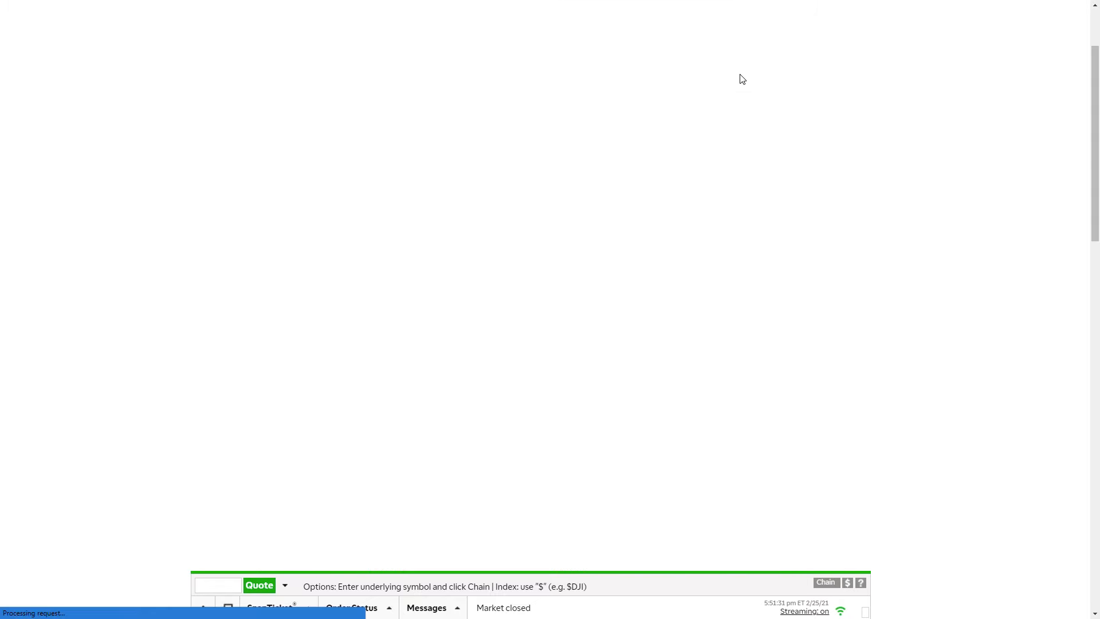
pyautogui.scroll(-2, 239, 261)
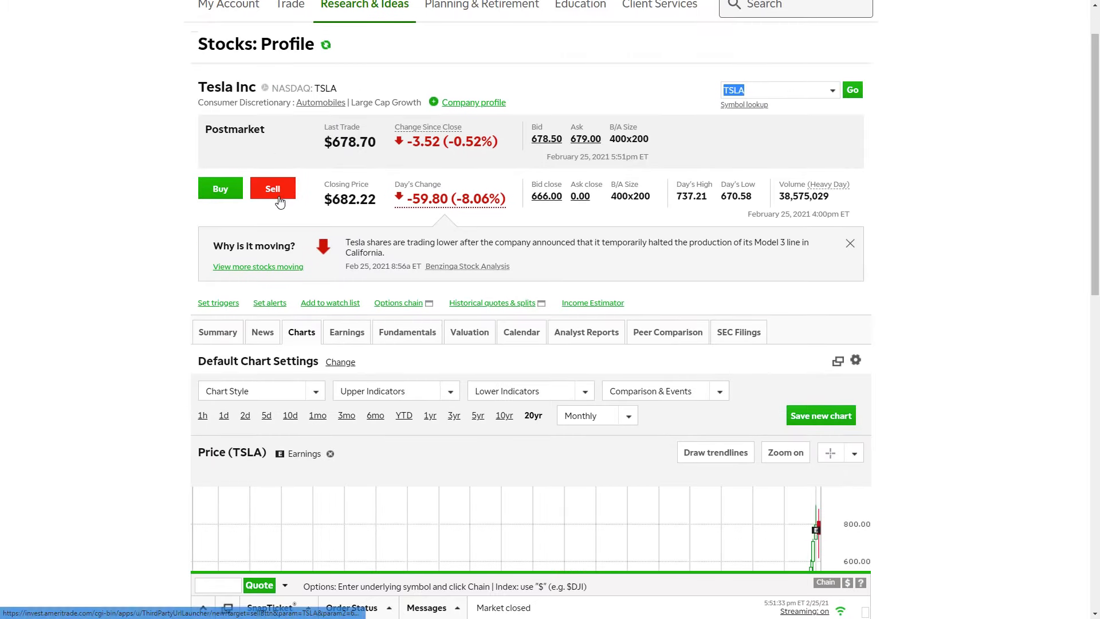
pyautogui.scroll(-2, 239, 261)
pyautogui.click(219, 218)
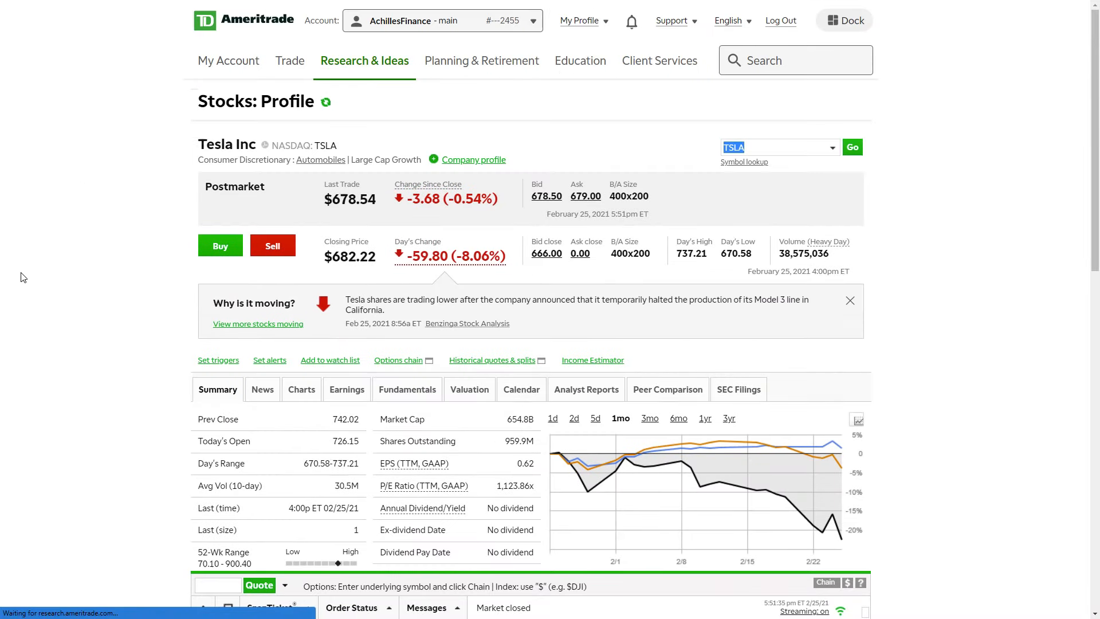
pyautogui.scroll(-2, 154, 302)
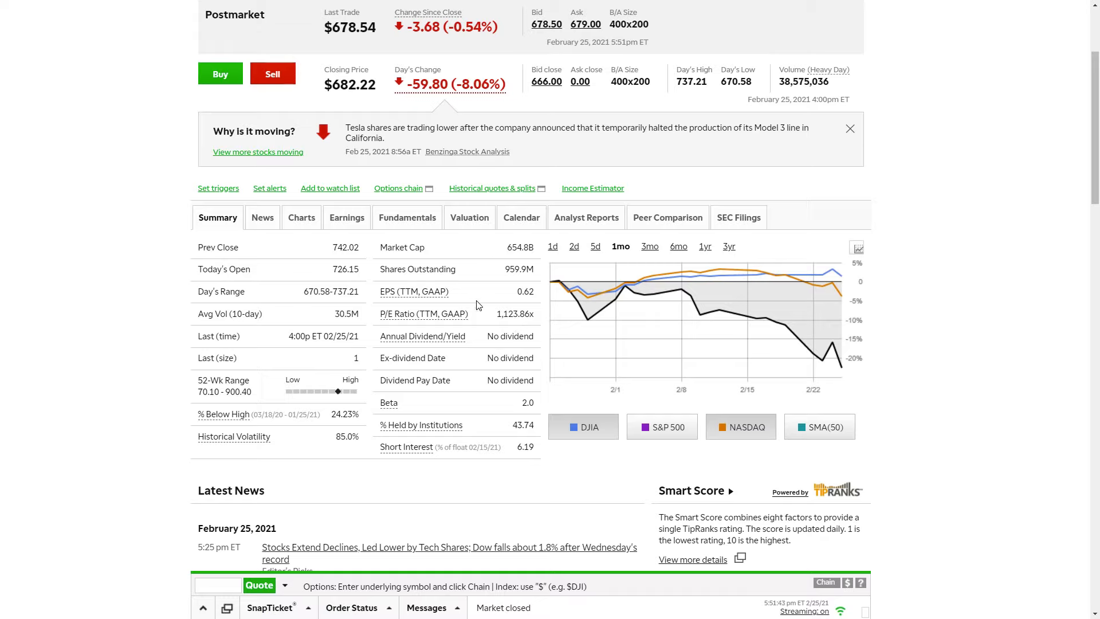
pyautogui.scroll(1, 341, 43)
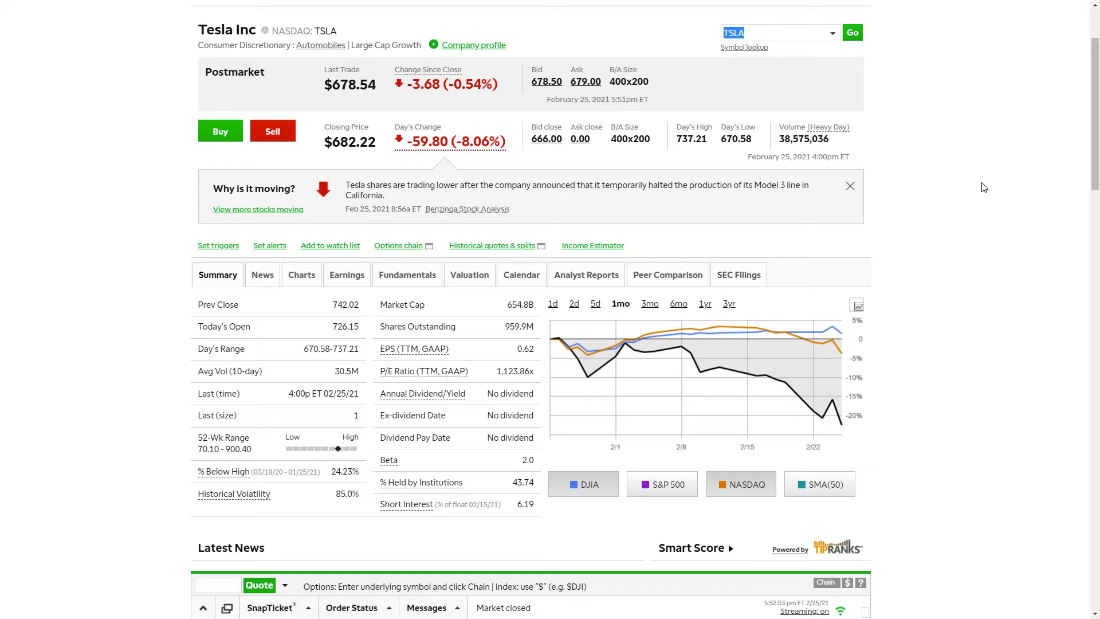
pyautogui.write('PLU')
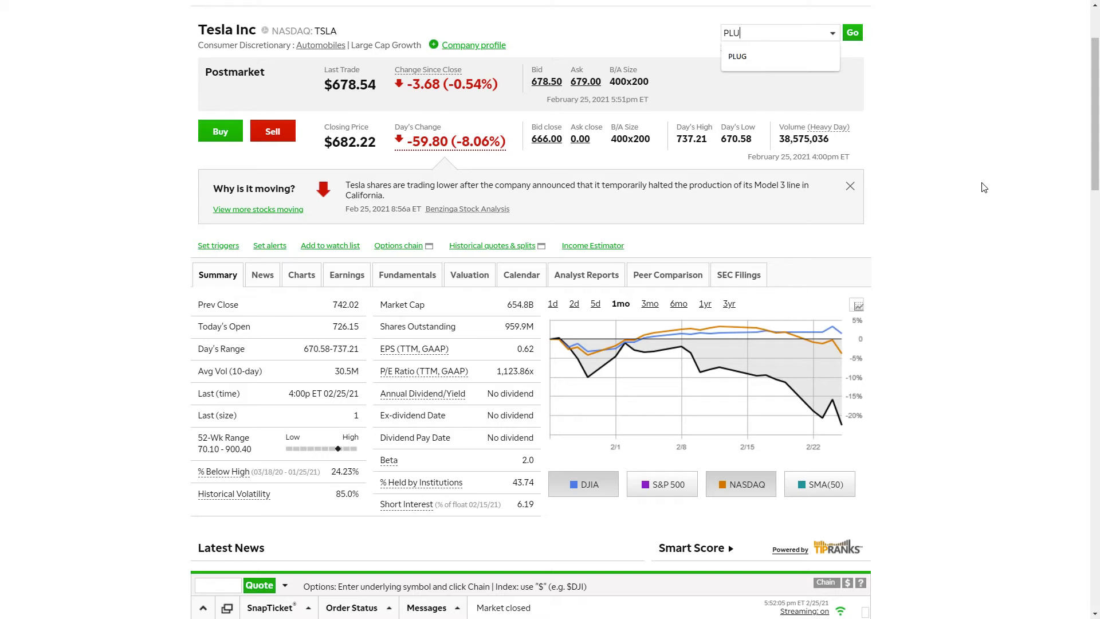
pyautogui.write('G')
# - Load PLUG and view Plug Power's valuation and growth rates versus its industry
pyautogui.press('Return')
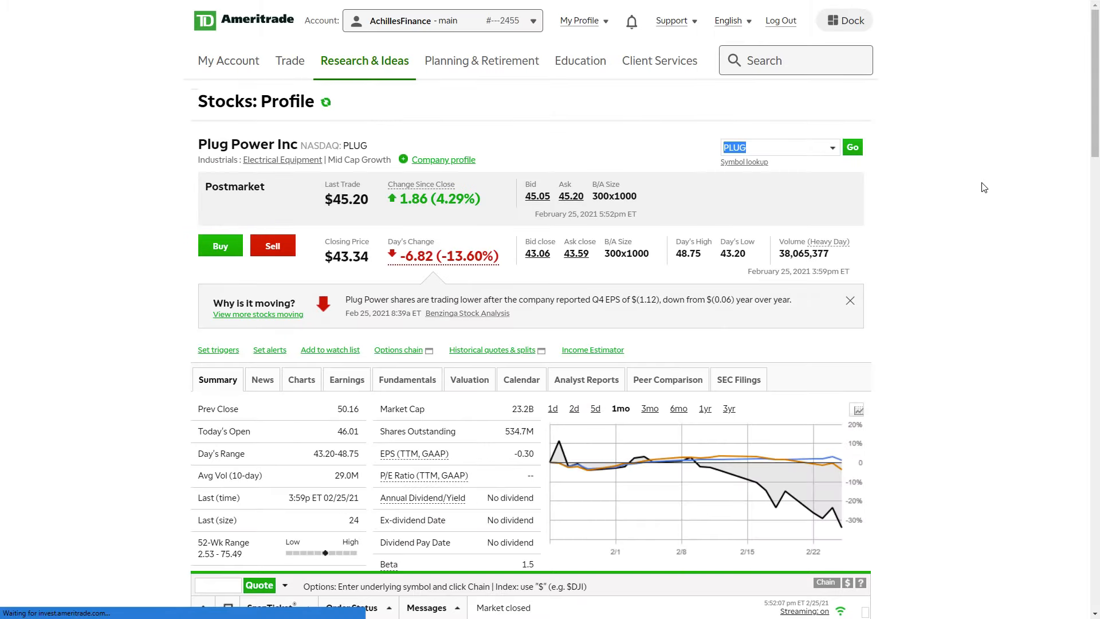
pyautogui.scroll(-2, 979, 184)
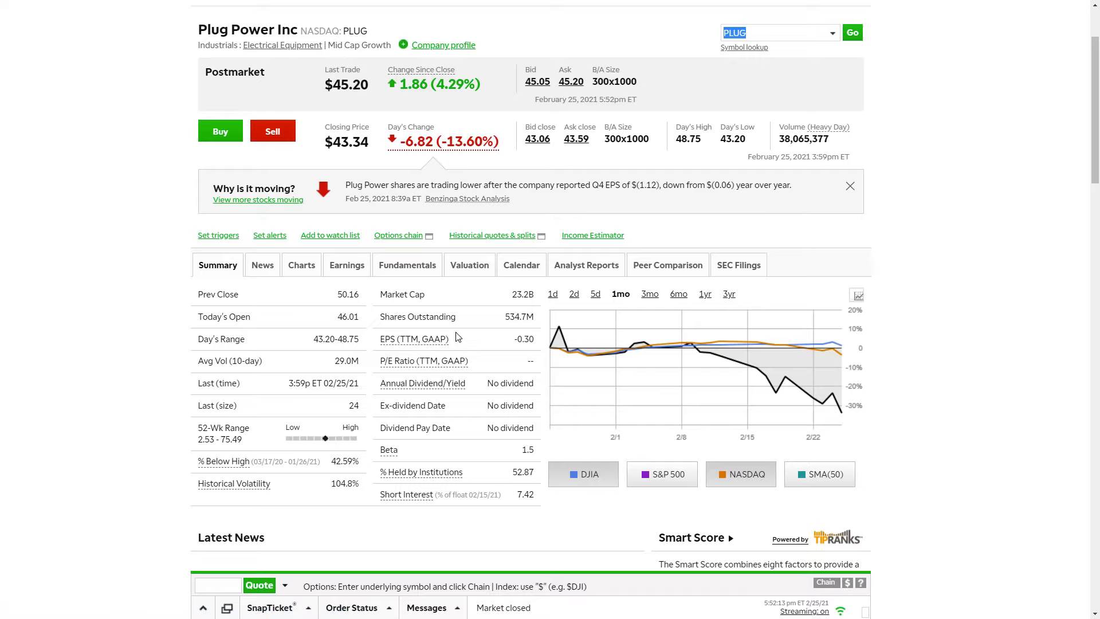
pyautogui.click(417, 268)
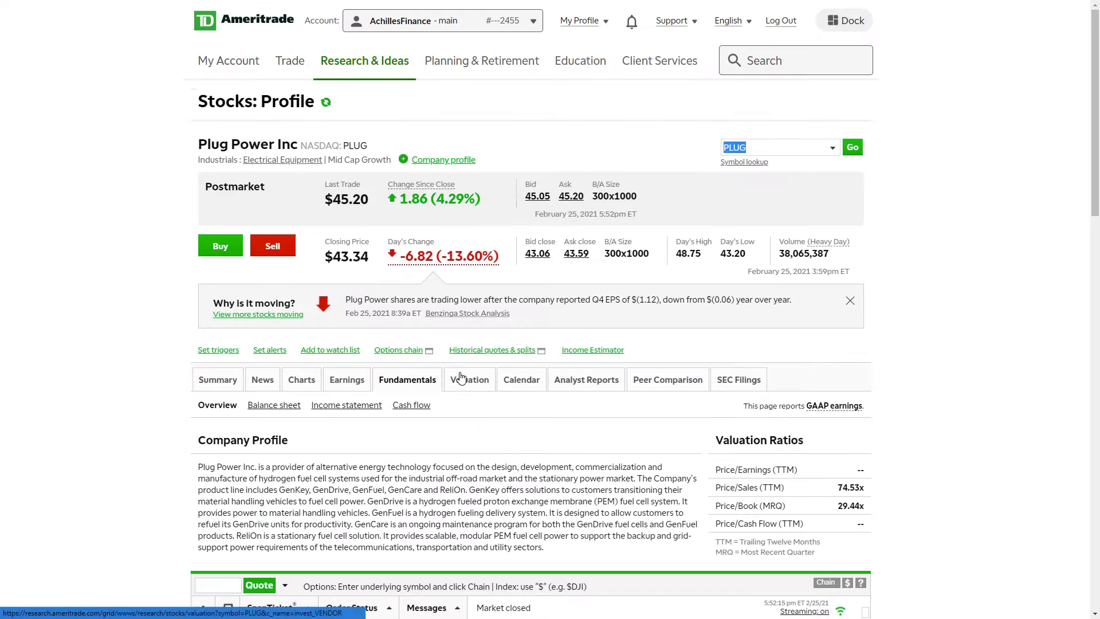
pyautogui.click(458, 381)
pyautogui.scroll(-3, 182, 351)
pyautogui.scroll(-1, 182, 352)
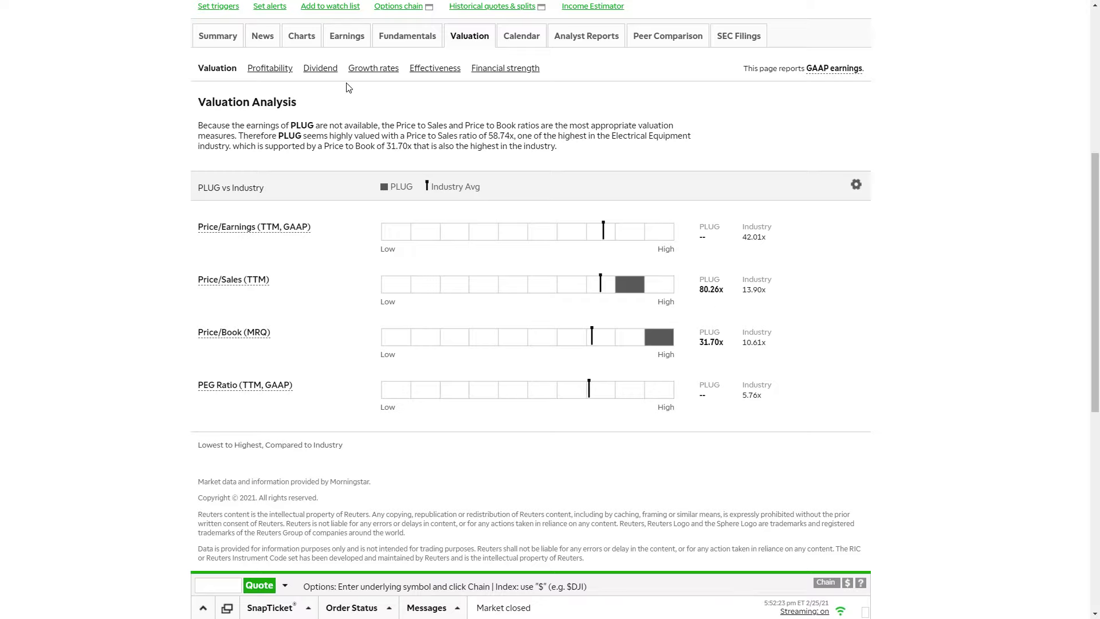
pyautogui.click(378, 72)
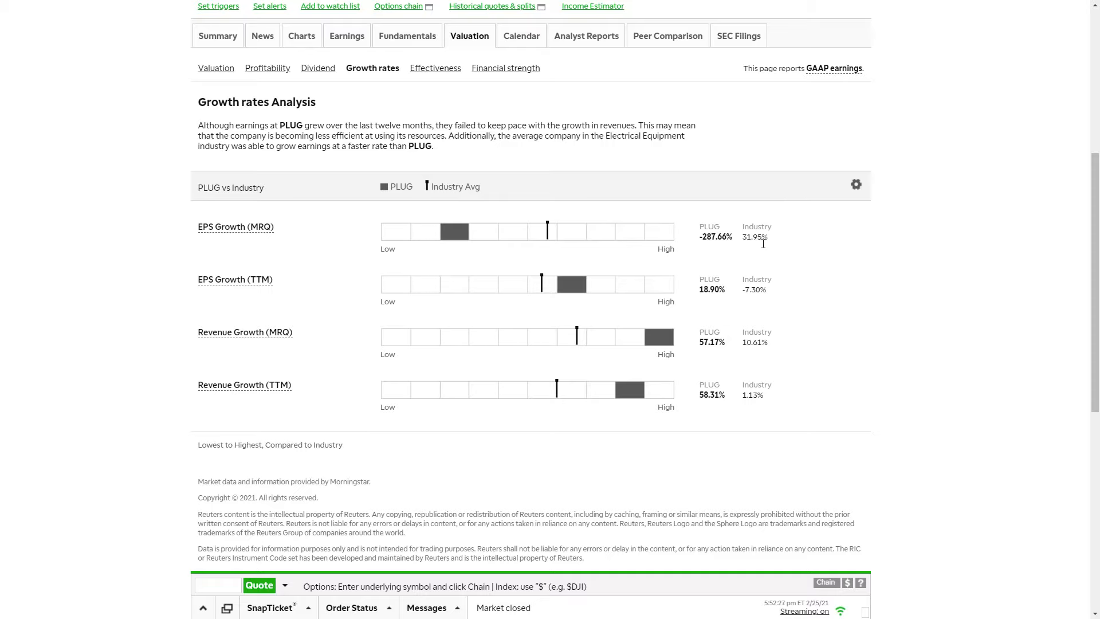
pyautogui.scroll(3, 962, 285)
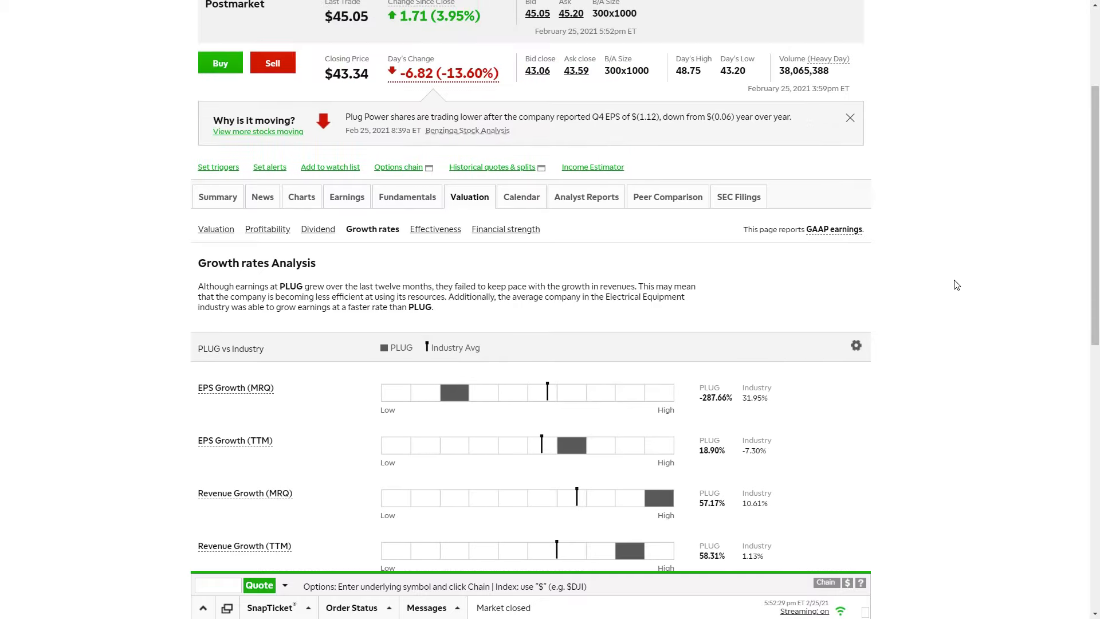
pyautogui.scroll(3, 629, 131)
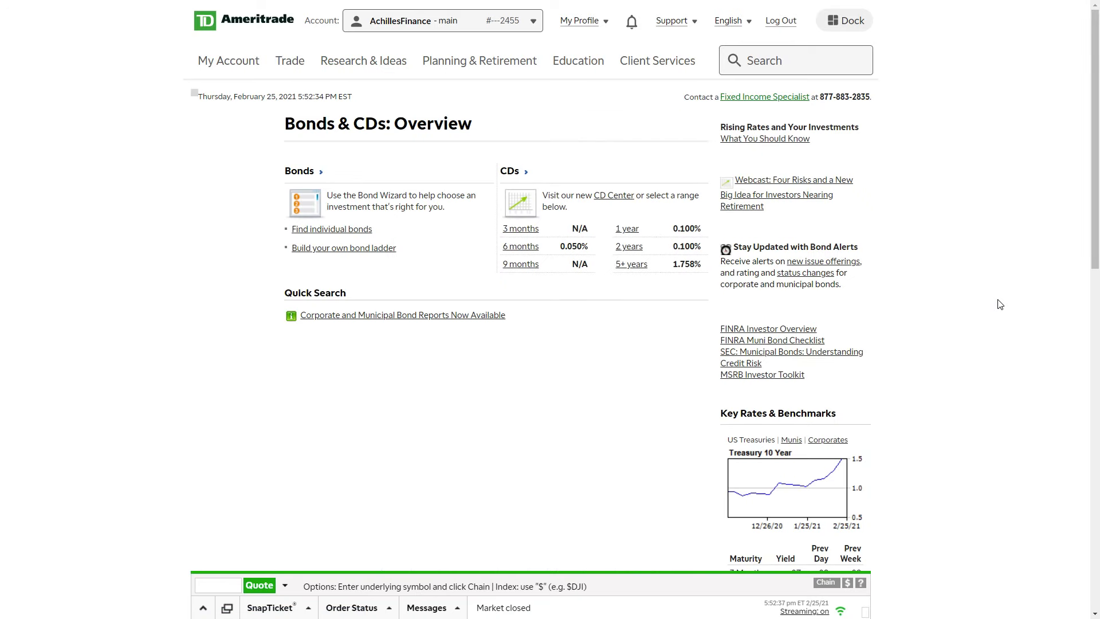
pyautogui.scroll(-1, 899, 347)
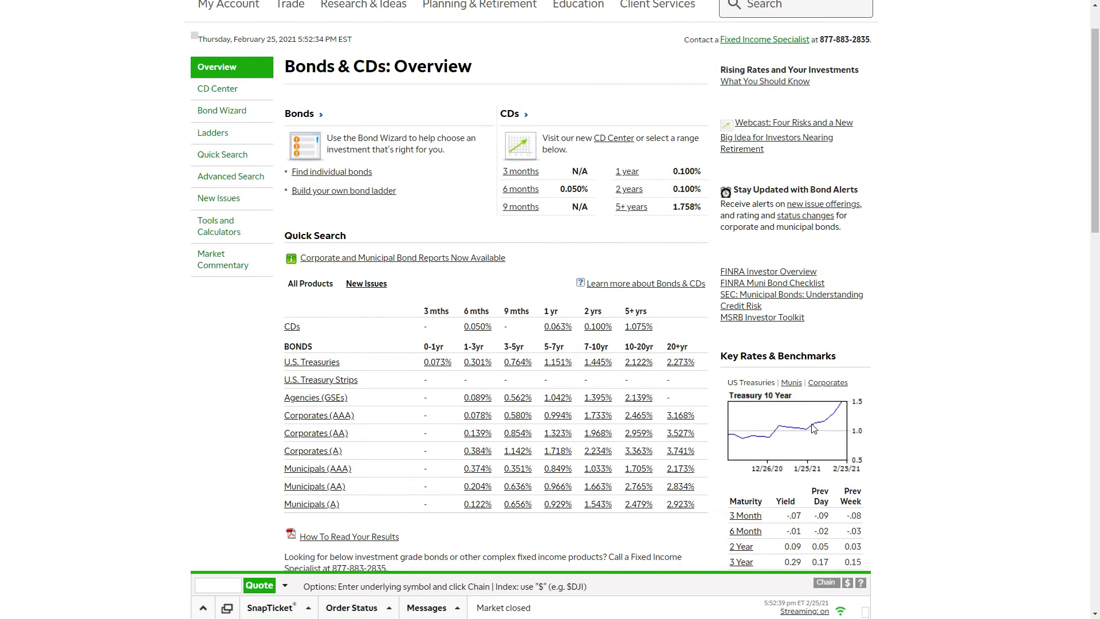